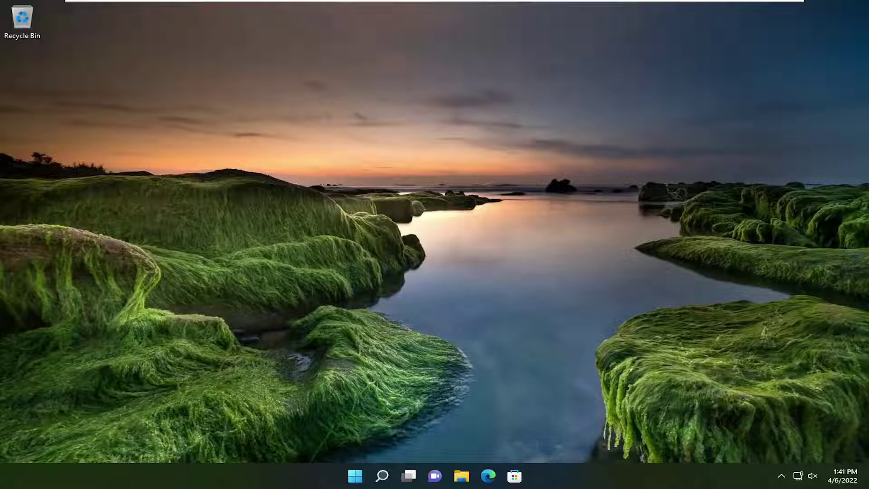
- Search for 'device manager' and open Device Manager from the best match
left_click(381, 477)
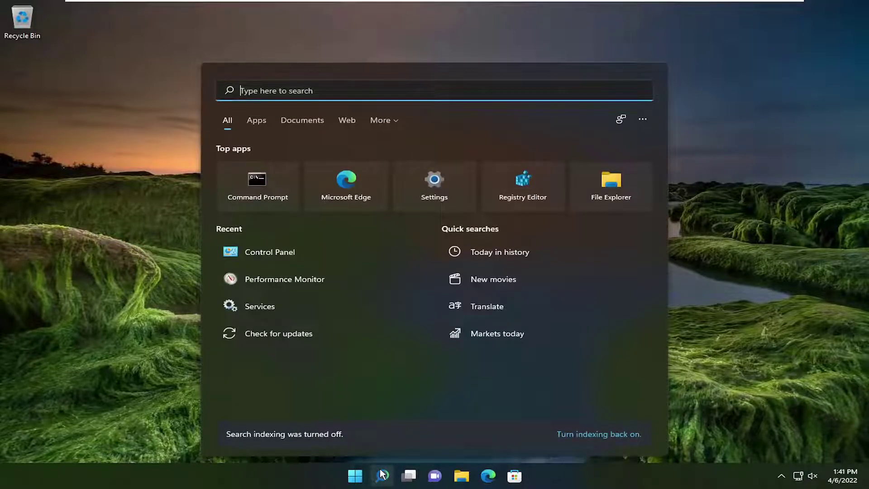
type("device mana")
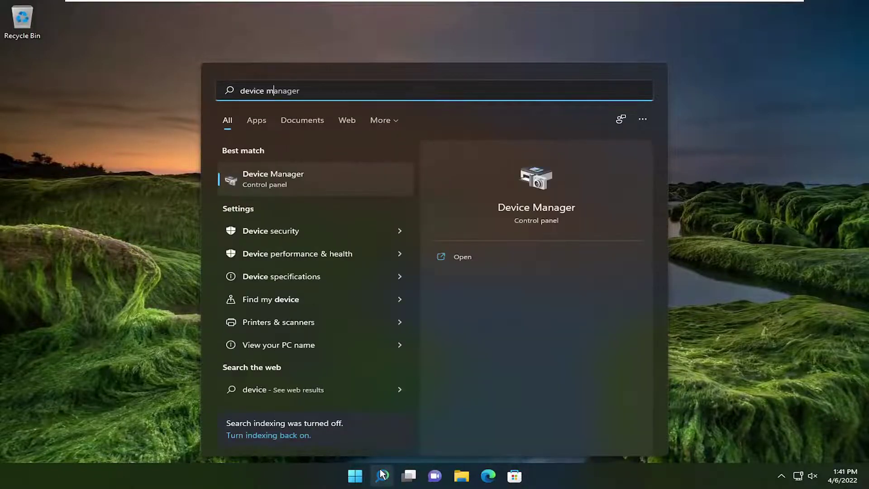
left_click(299, 187)
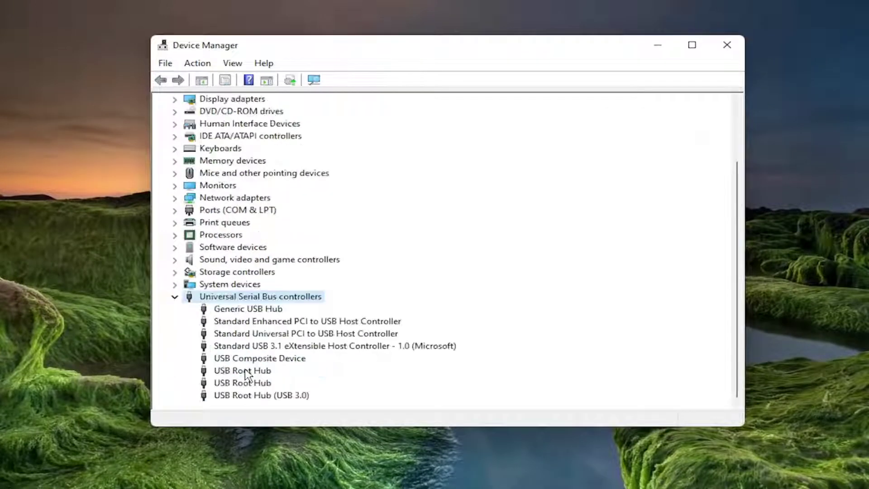
- Expand Universal Serial Bus controllers and bring up the Generic USB Hub's context menu
double_click(245, 372)
right_click(232, 309)
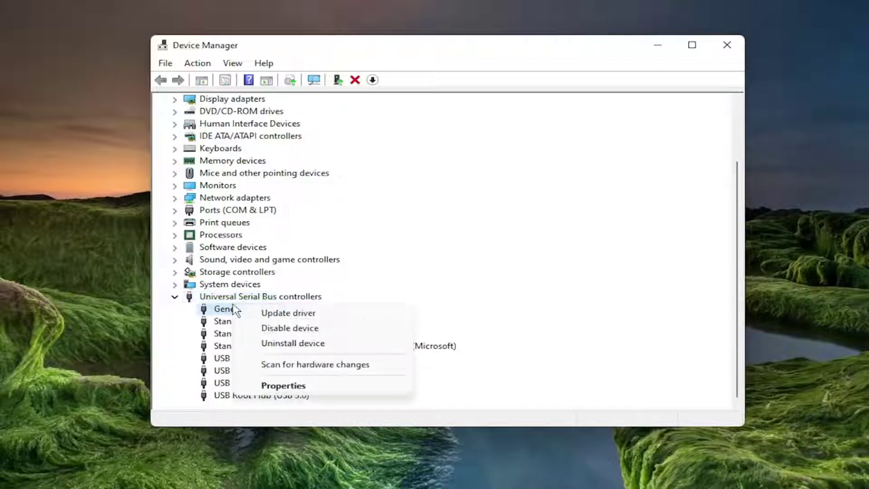
- Reinstall the Generic USB Hub driver by picking it from this computer's compatible drivers list
left_click(278, 314)
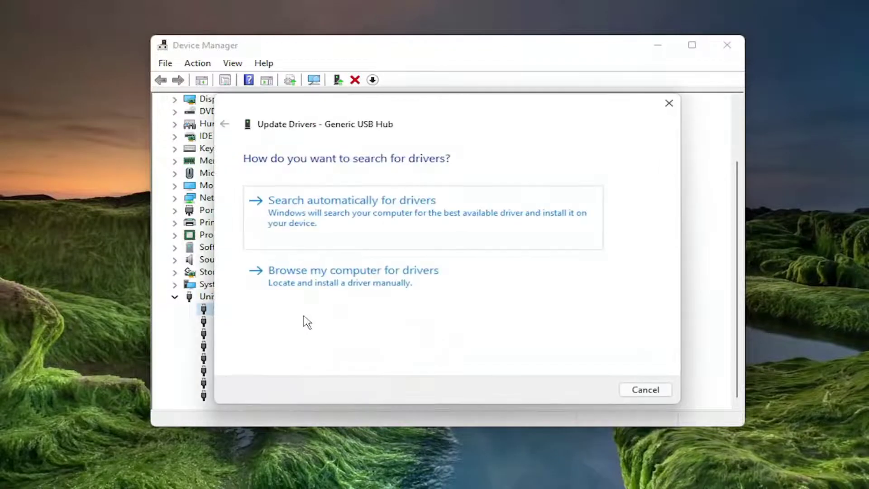
left_click(337, 279)
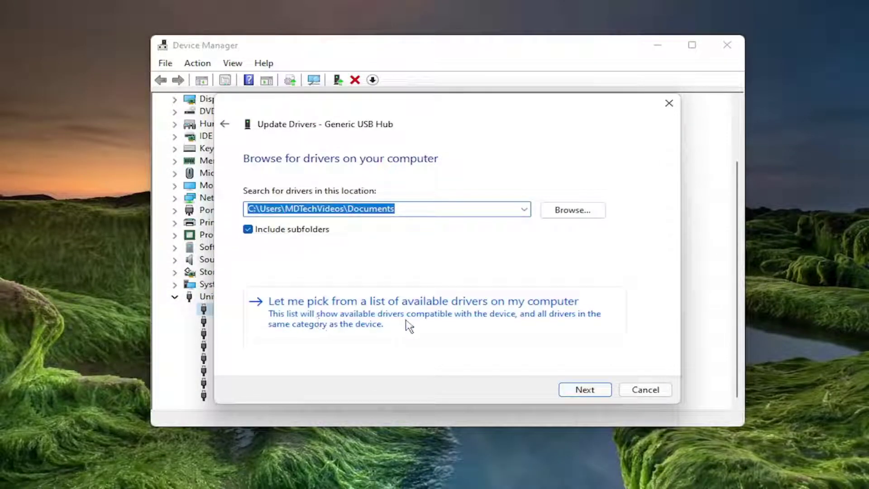
left_click(443, 322)
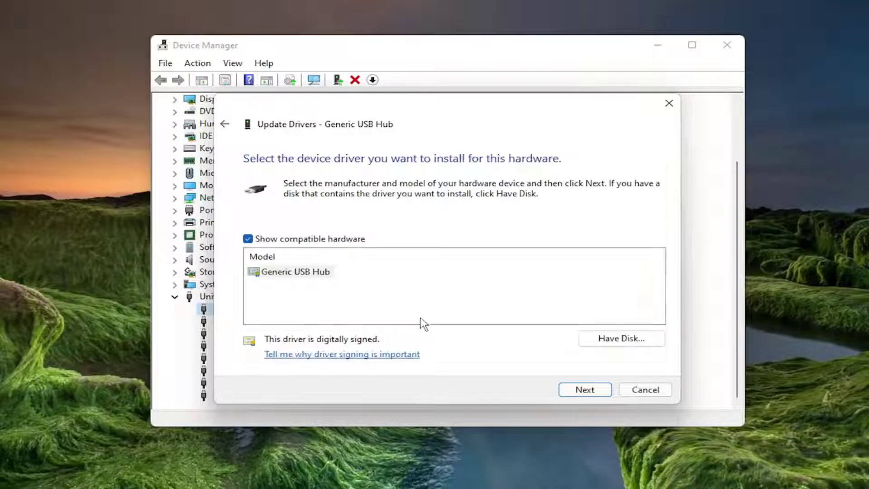
left_click(302, 273)
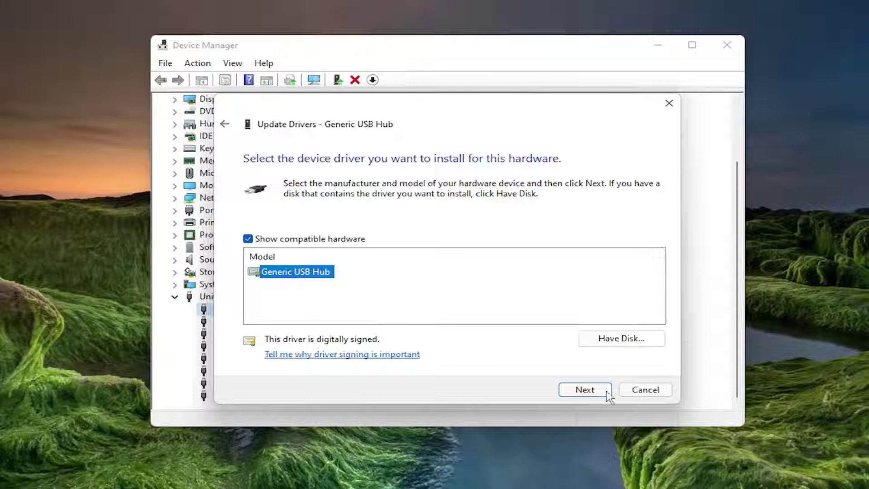
left_click(586, 391)
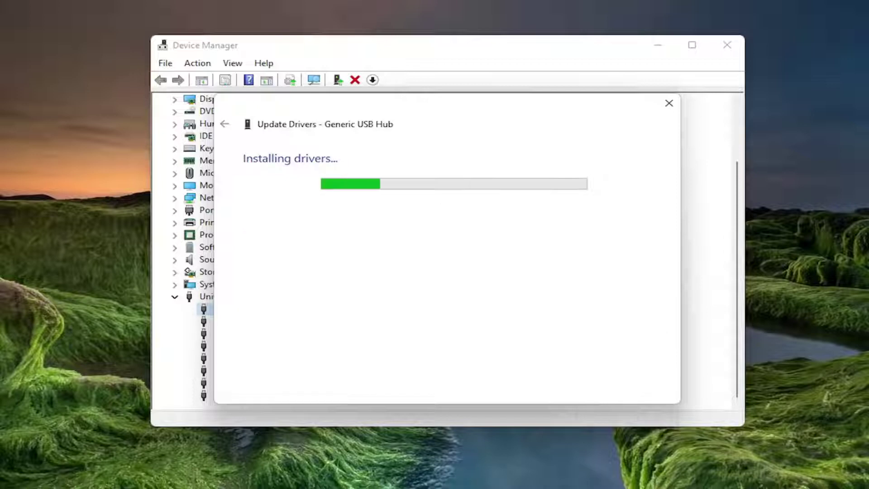
left_click(652, 397)
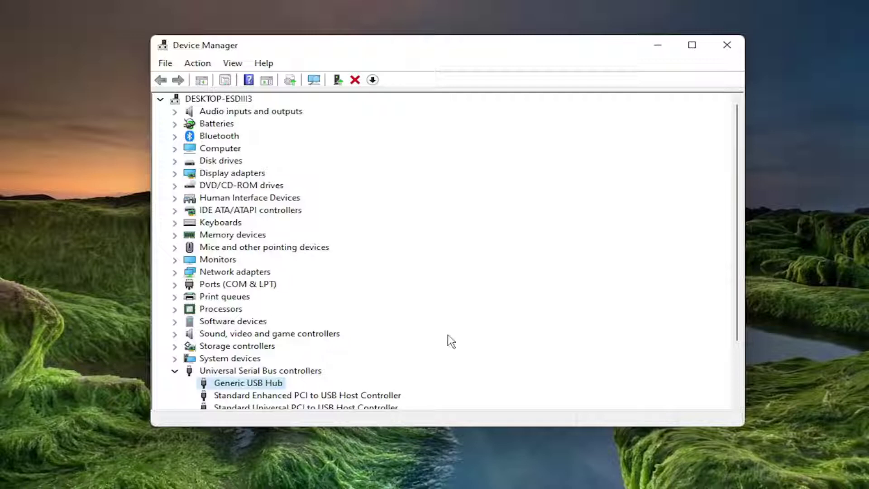
scroll(235, 367, "down", 2)
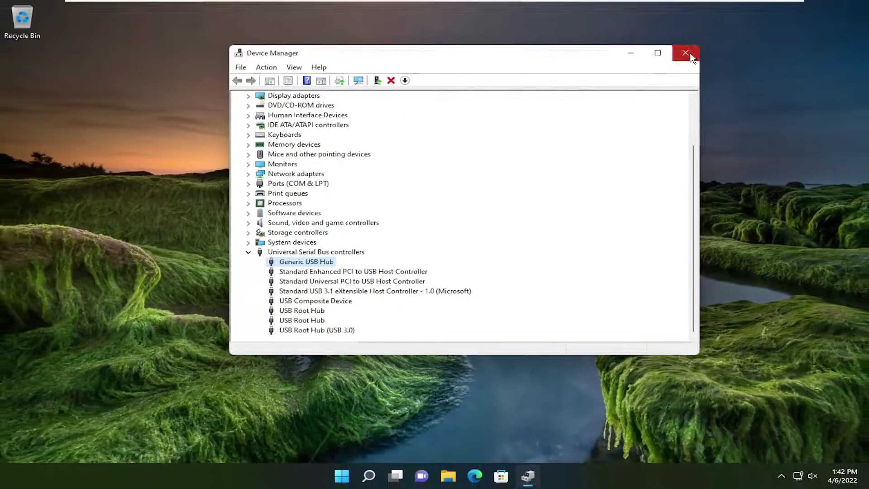
- Close Device Manager and bring up the Start button's Shut down or sign out options to restart
left_click(717, 47)
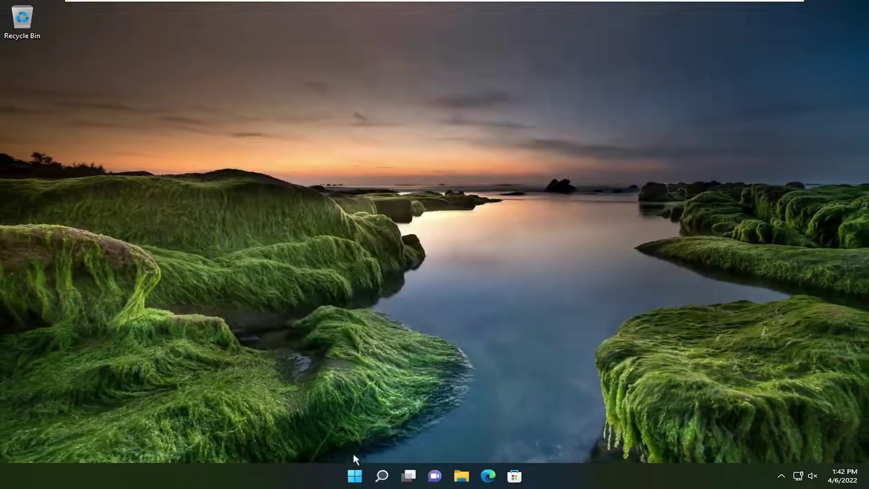
right_click(351, 485)
mouse_move(349, 433)
- Search 'cmd' and run Command Prompt as administrator, approving the UAC prompt
left_click(385, 474)
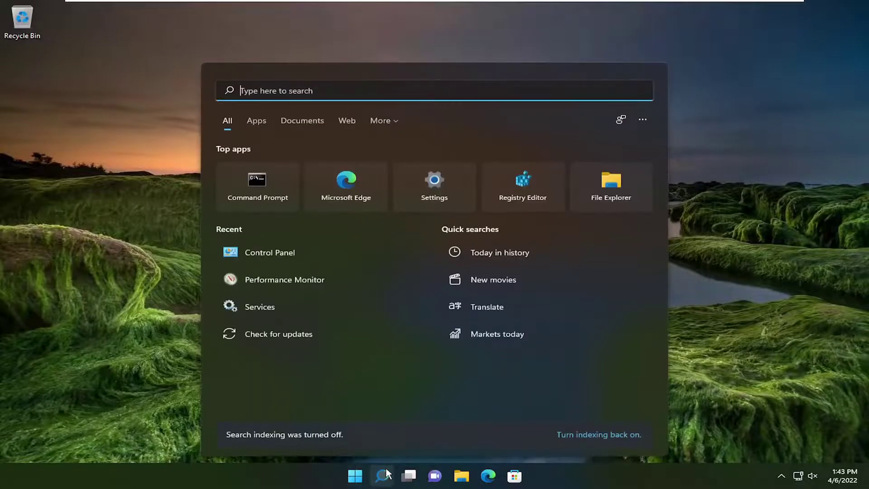
type("cmd")
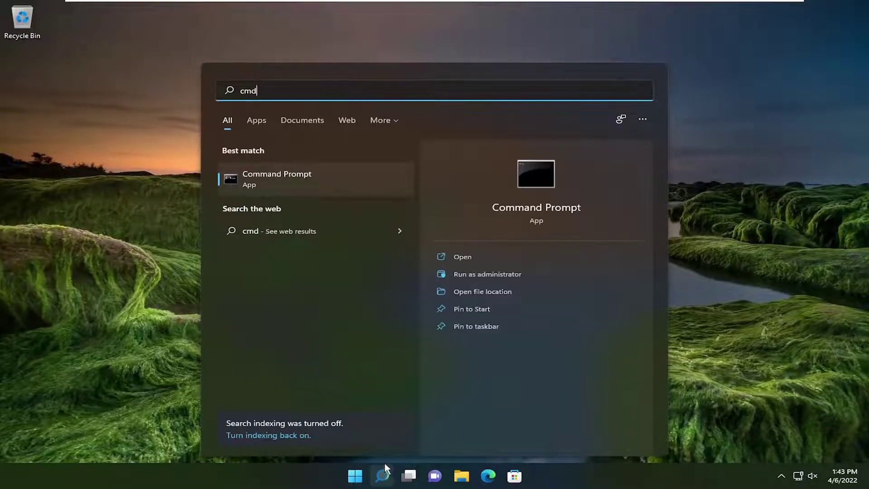
right_click(286, 174)
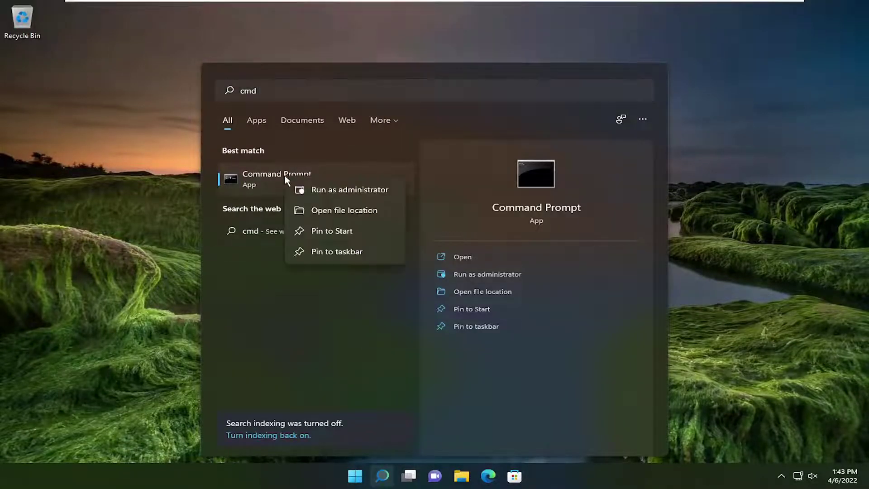
left_click(345, 191)
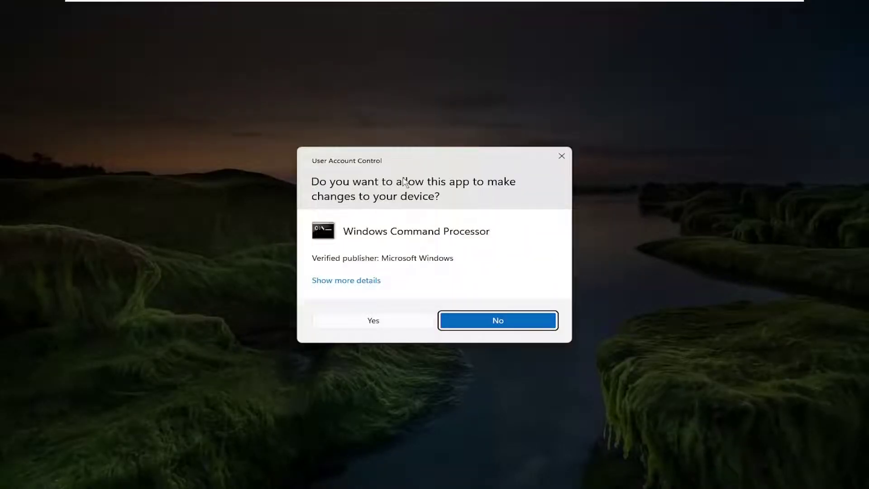
left_click(365, 323)
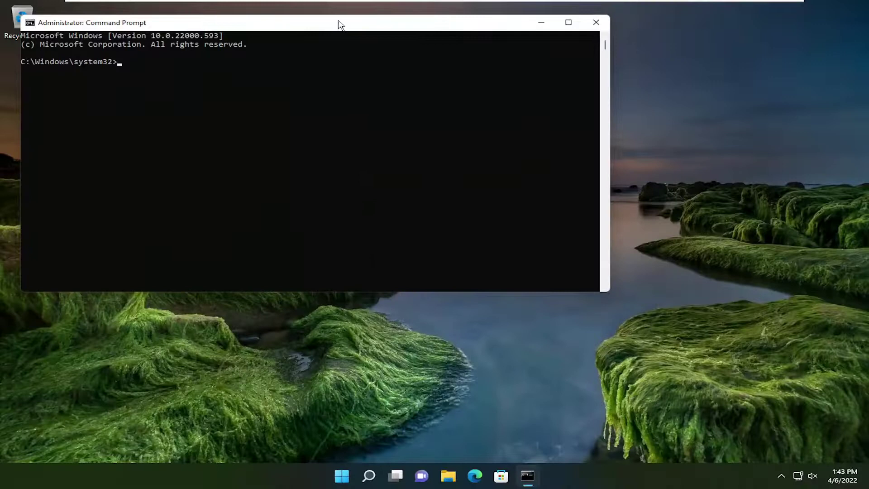
- Center the Command Prompt window and bring up its title-bar menu for pasting the msdt command
left_click_drag(341, 25, 458, 93)
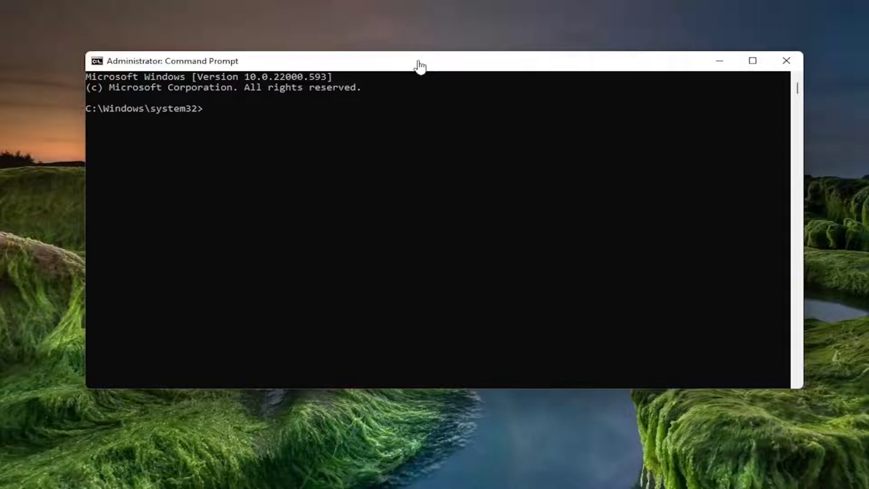
right_click(455, 63)
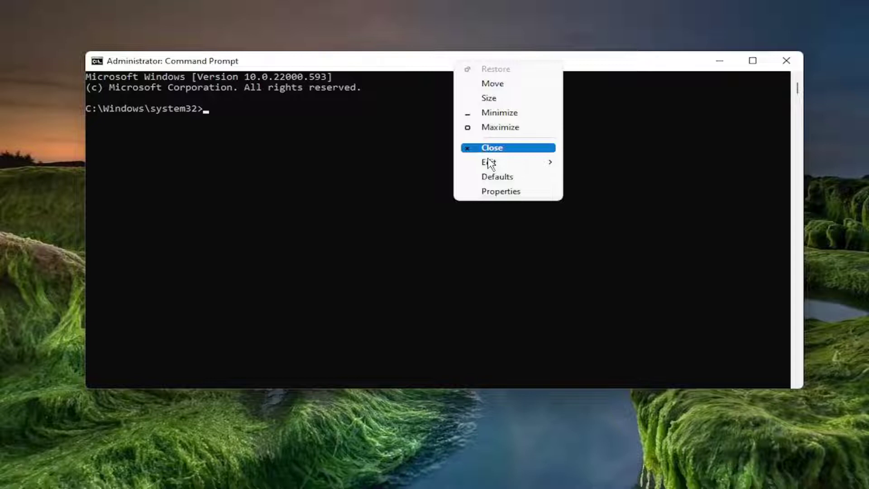
- Run the pasted msdt command, close Command Prompt, and start the scan with automatic repairs applied
mouse_move(492, 164)
left_click(598, 191)
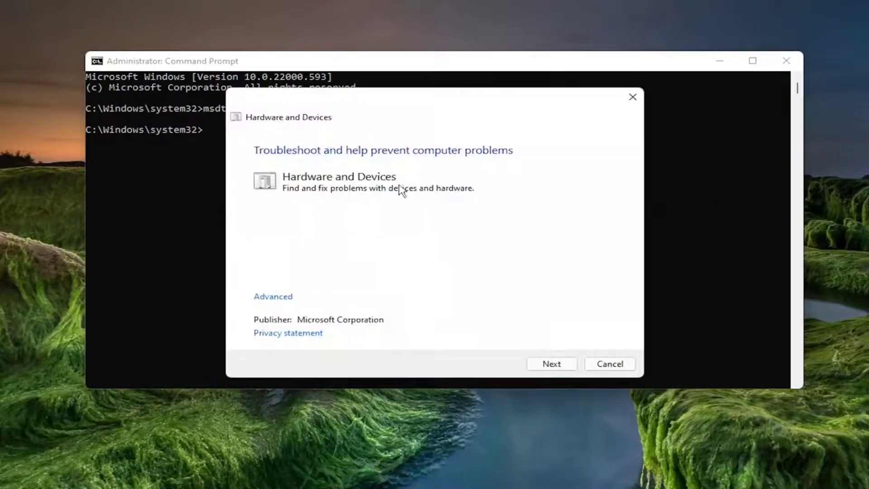
left_click(787, 60)
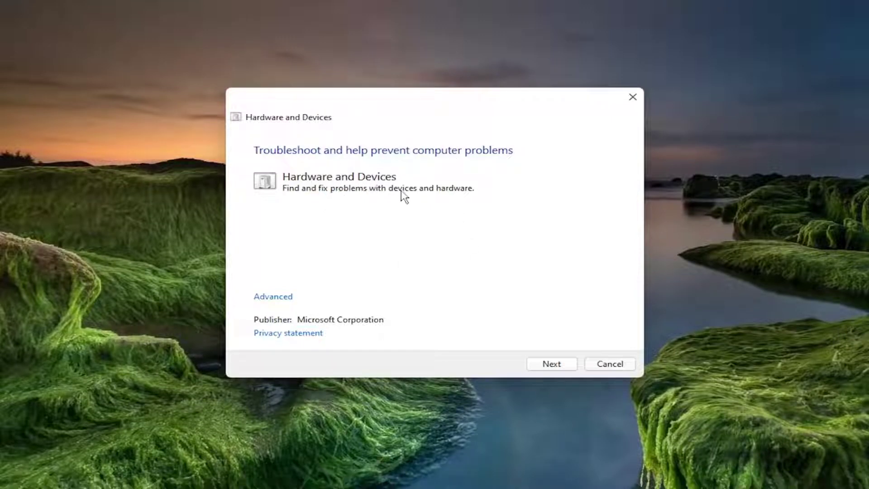
left_click(276, 299)
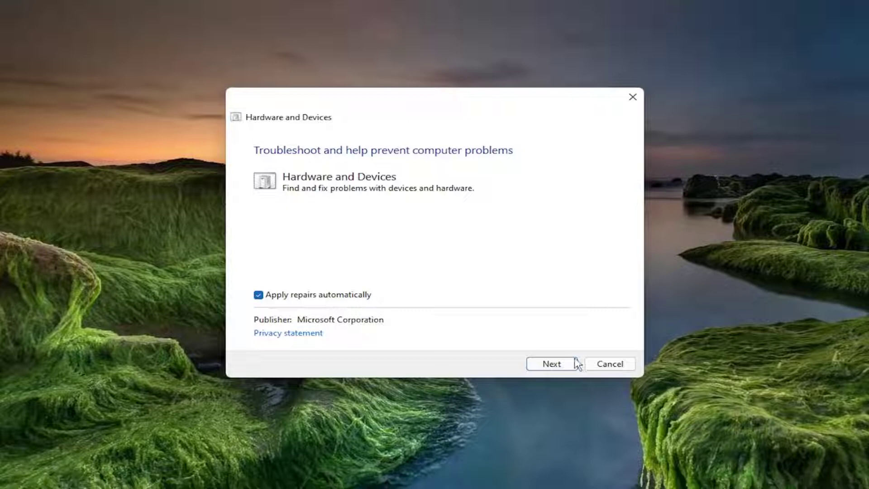
left_click(564, 366)
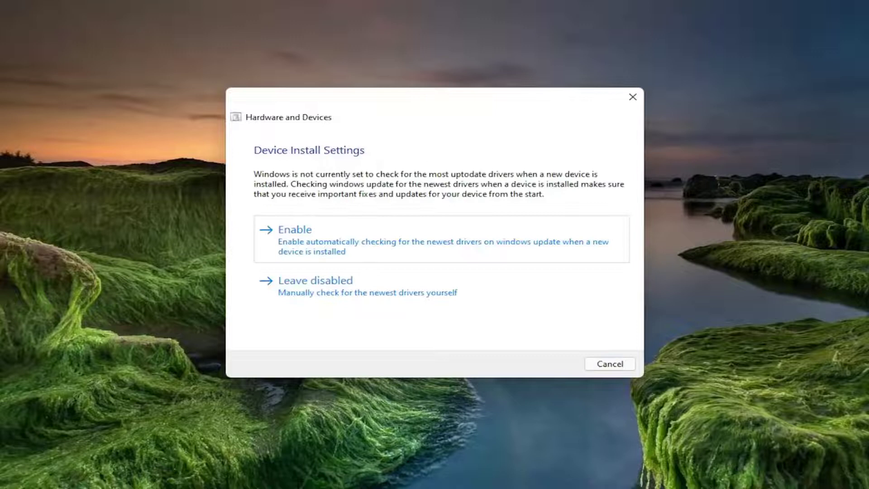
- Enable automatic checking for the newest drivers under Device Install Settings
left_click(298, 244)
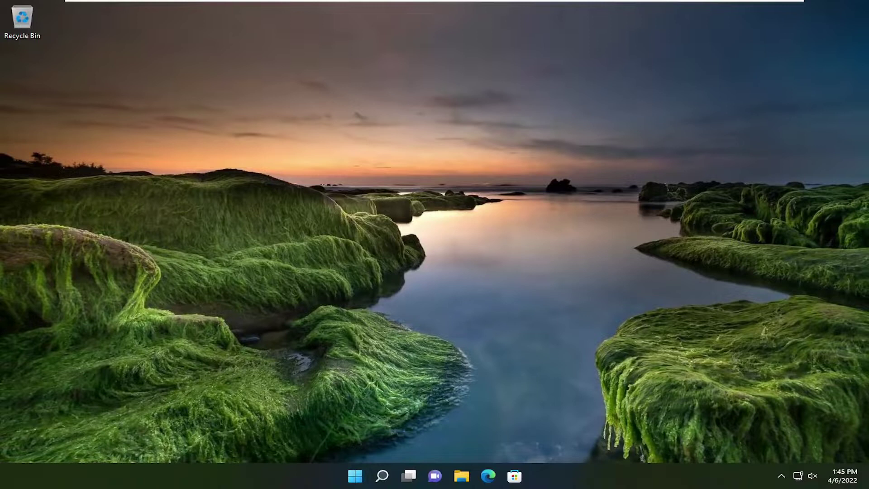
- Search 'power', open Edit power plan, and go to the Balanced plan's advanced power settings
left_click(380, 469)
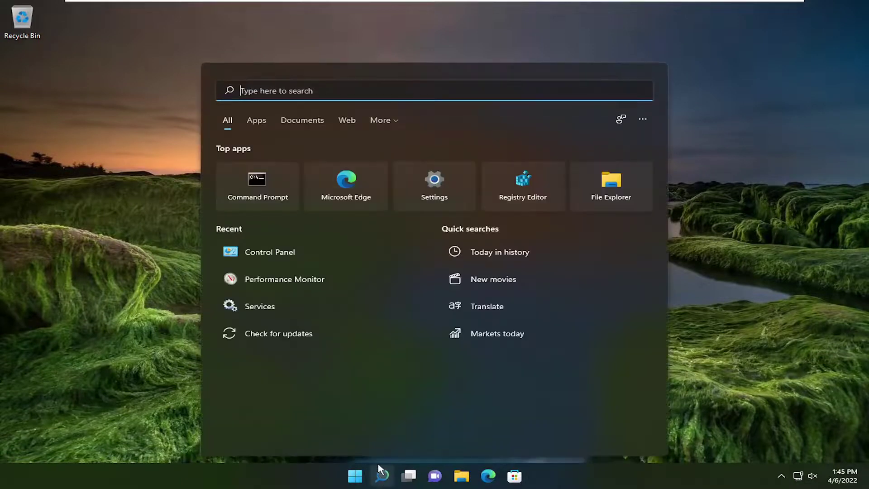
type("power")
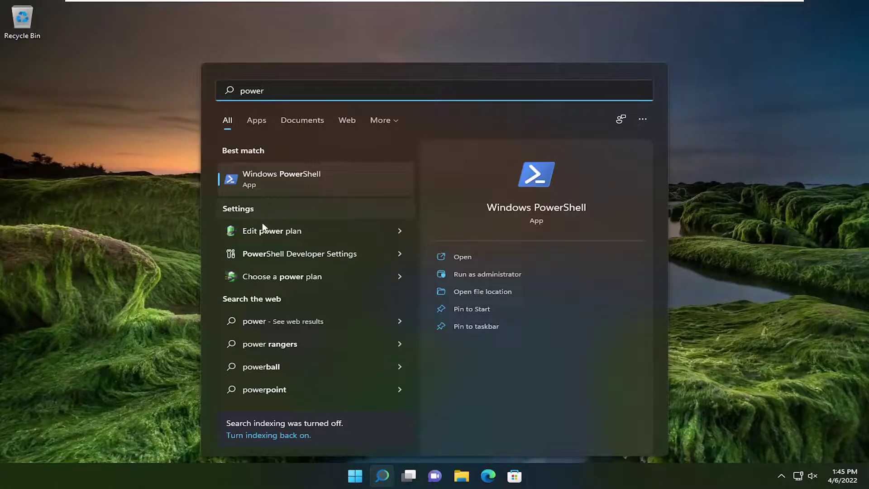
left_click(279, 236)
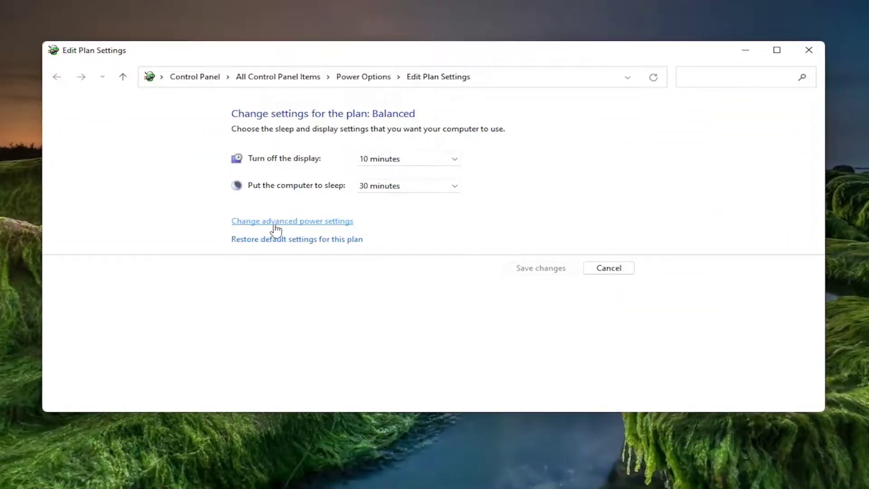
left_click(280, 227)
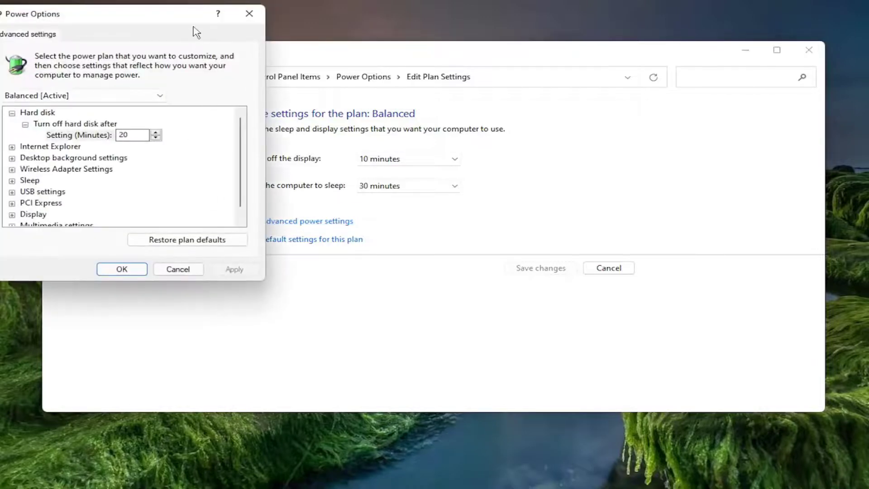
- Under USB settings, set USB selective suspend setting to Disabled, then Apply and OK
left_click_drag(144, 25, 435, 97)
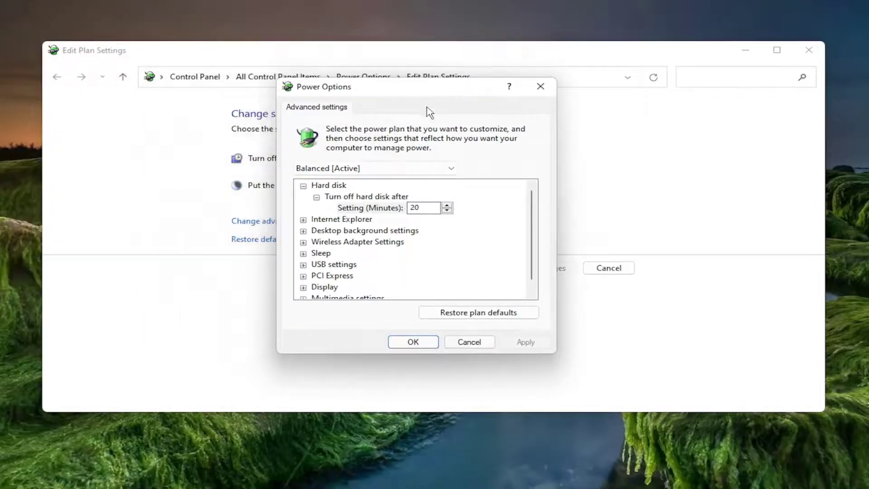
left_click(303, 266)
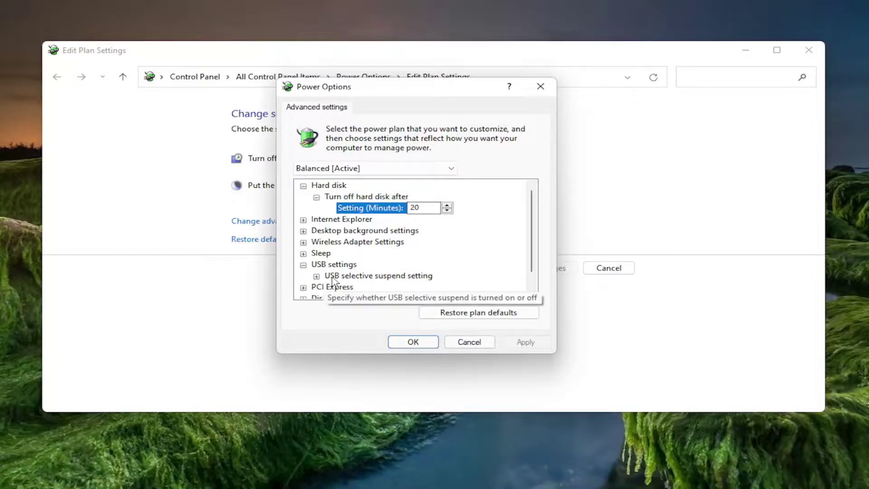
left_click(316, 276)
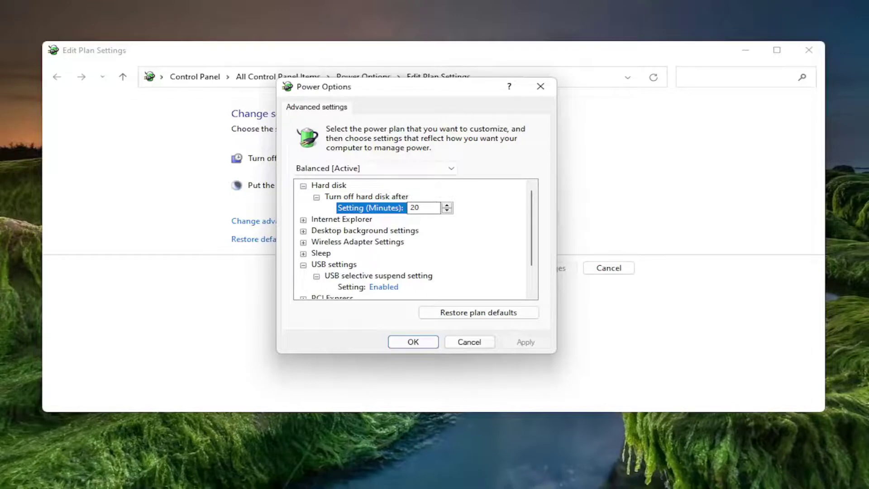
left_click(390, 288)
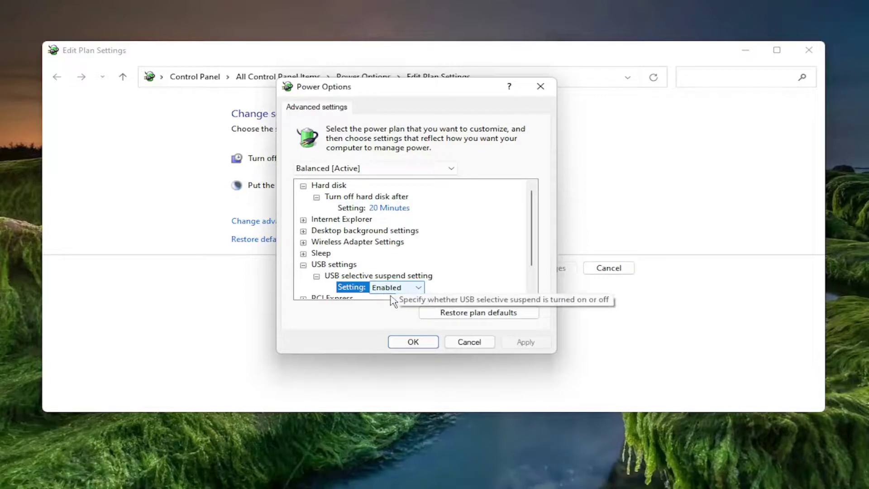
left_click(418, 290)
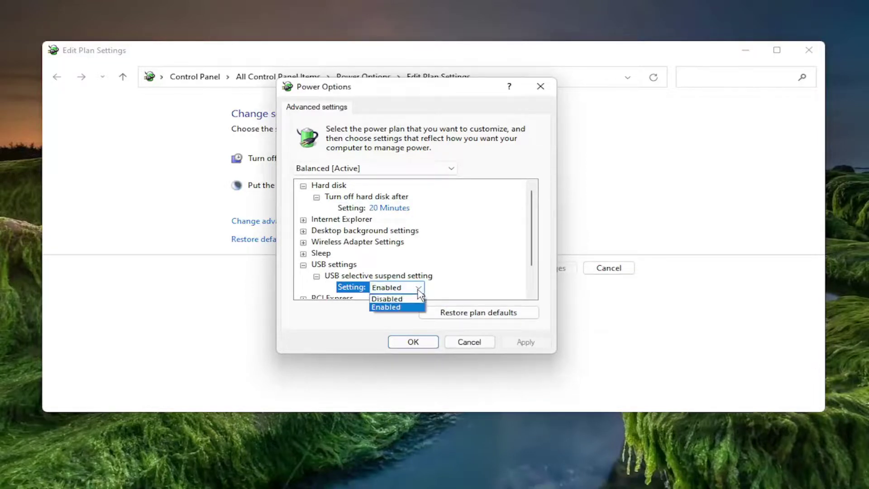
left_click(393, 299)
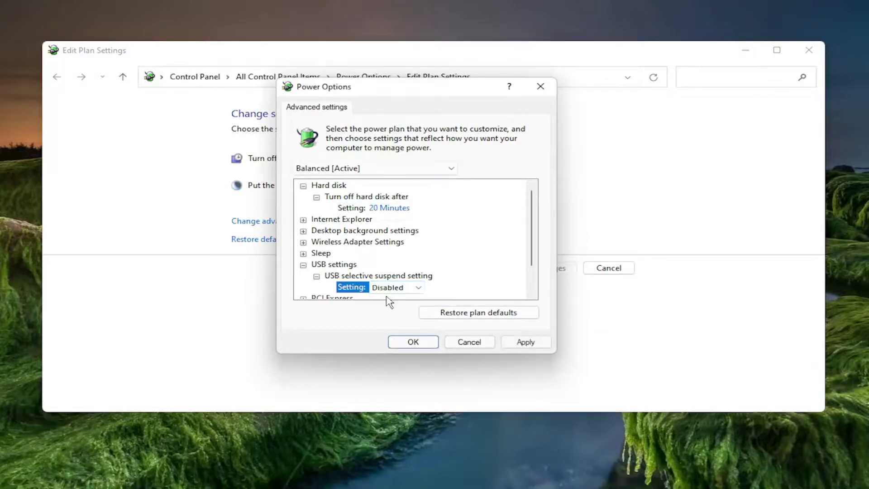
left_click(534, 346)
left_click(414, 345)
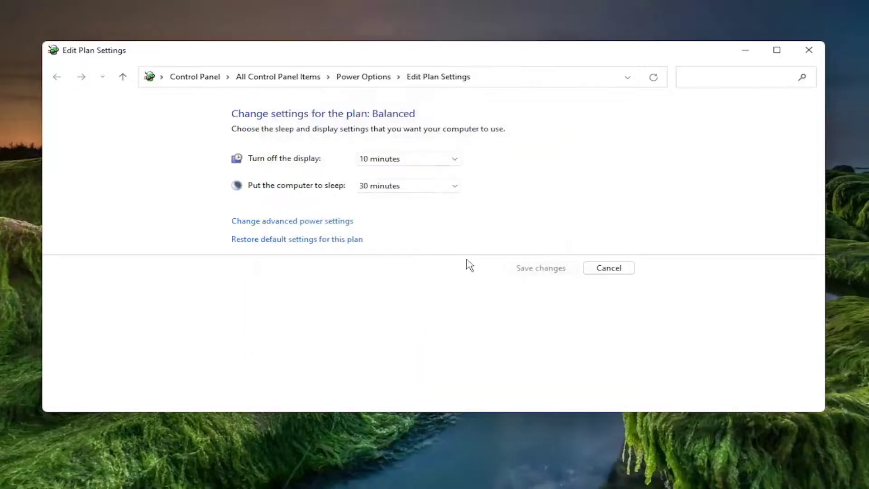
- Close the Edit Plan Settings window, leaving USB selective suspend disabled for the Balanced plan
left_click(808, 51)
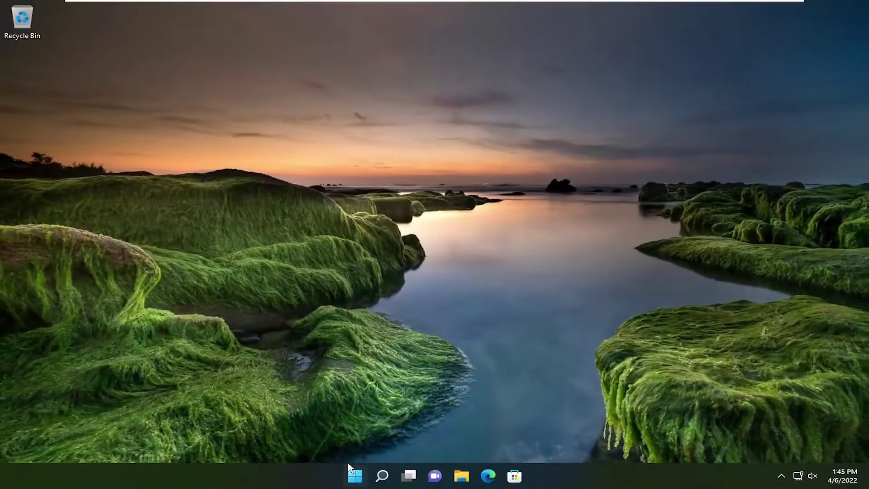